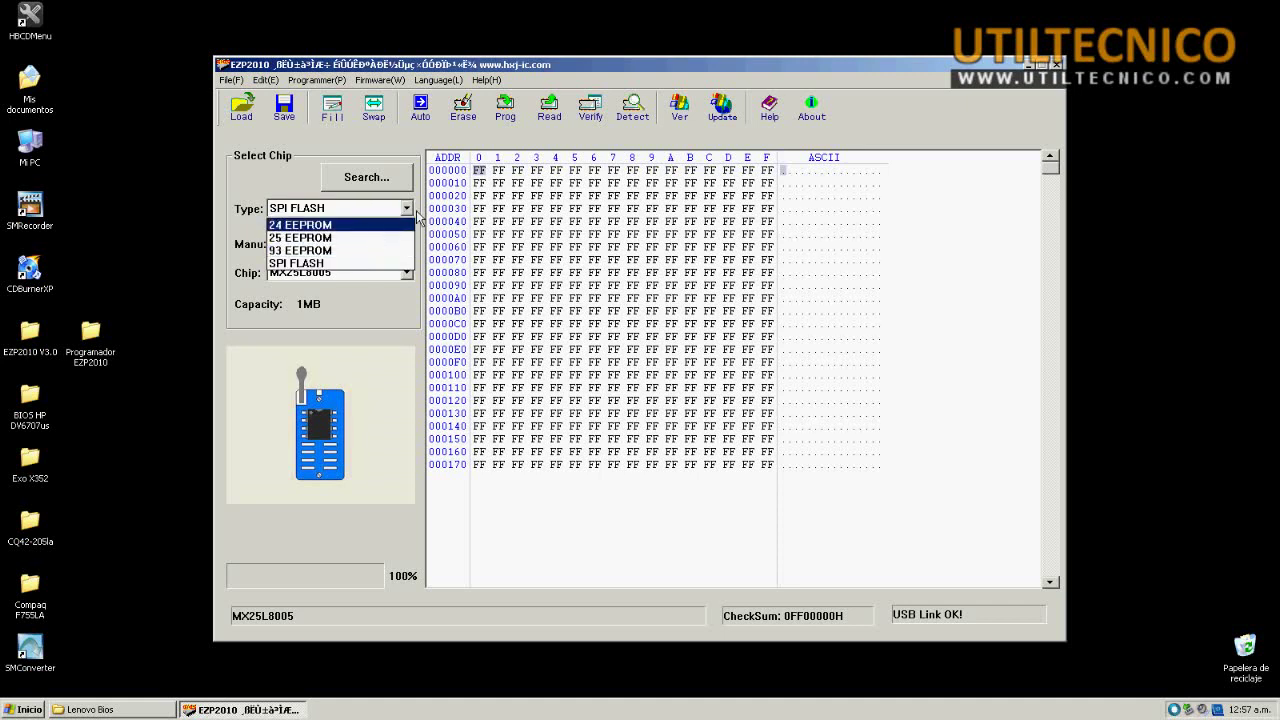
Step: Set the chip type to SPI FLASH and the manufacturer to WINBOND
left_click(422, 214)
left_click(410, 210)
left_click(418, 216)
left_click(408, 210)
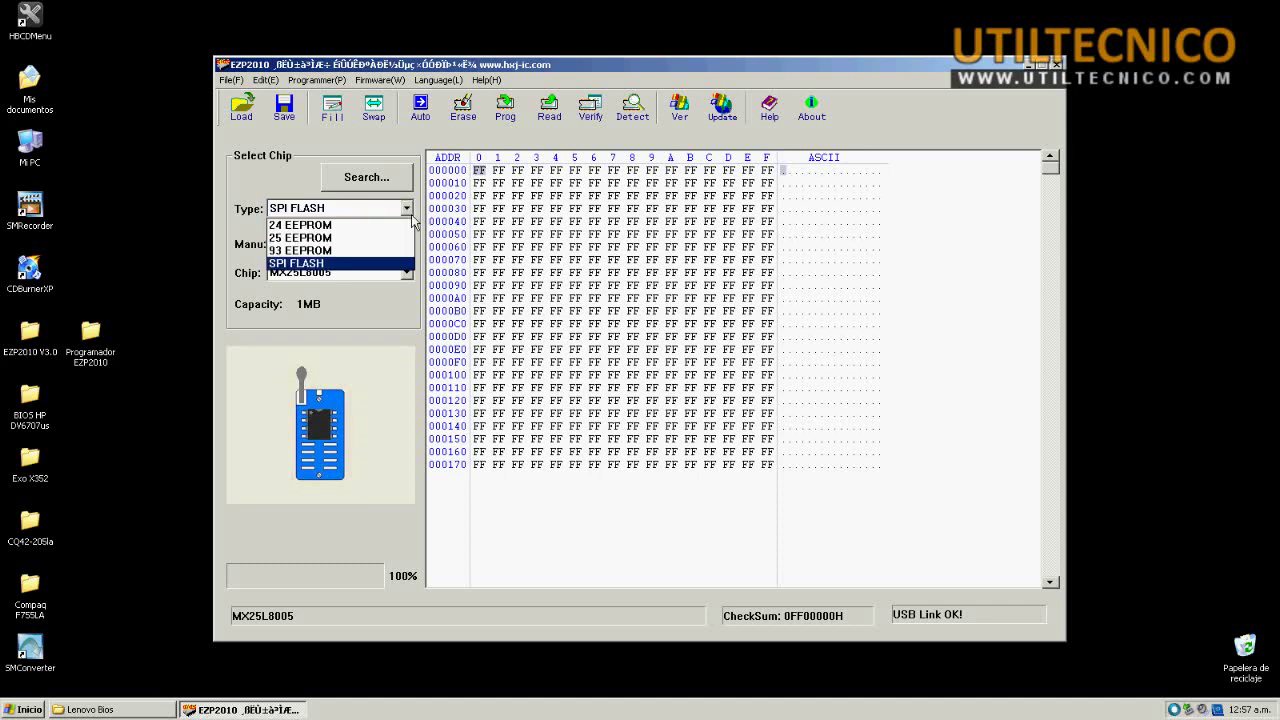
left_click(338, 266)
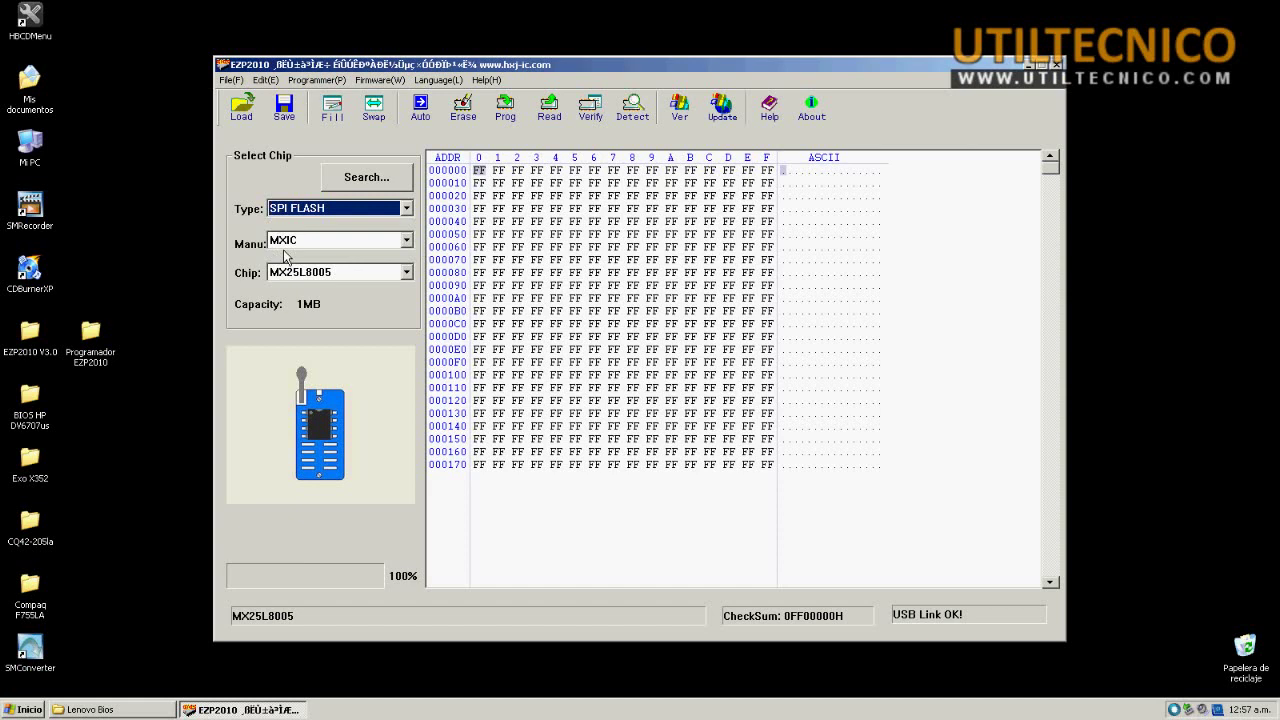
left_click(406, 241)
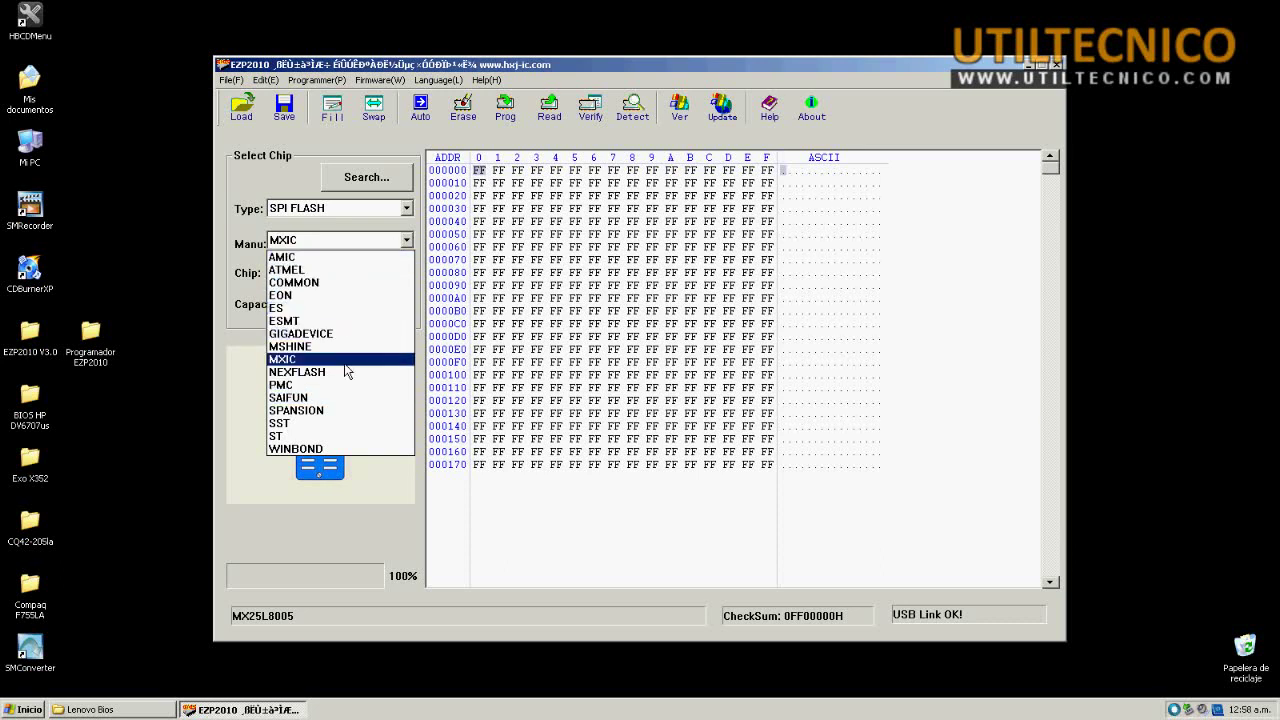
left_click(347, 452)
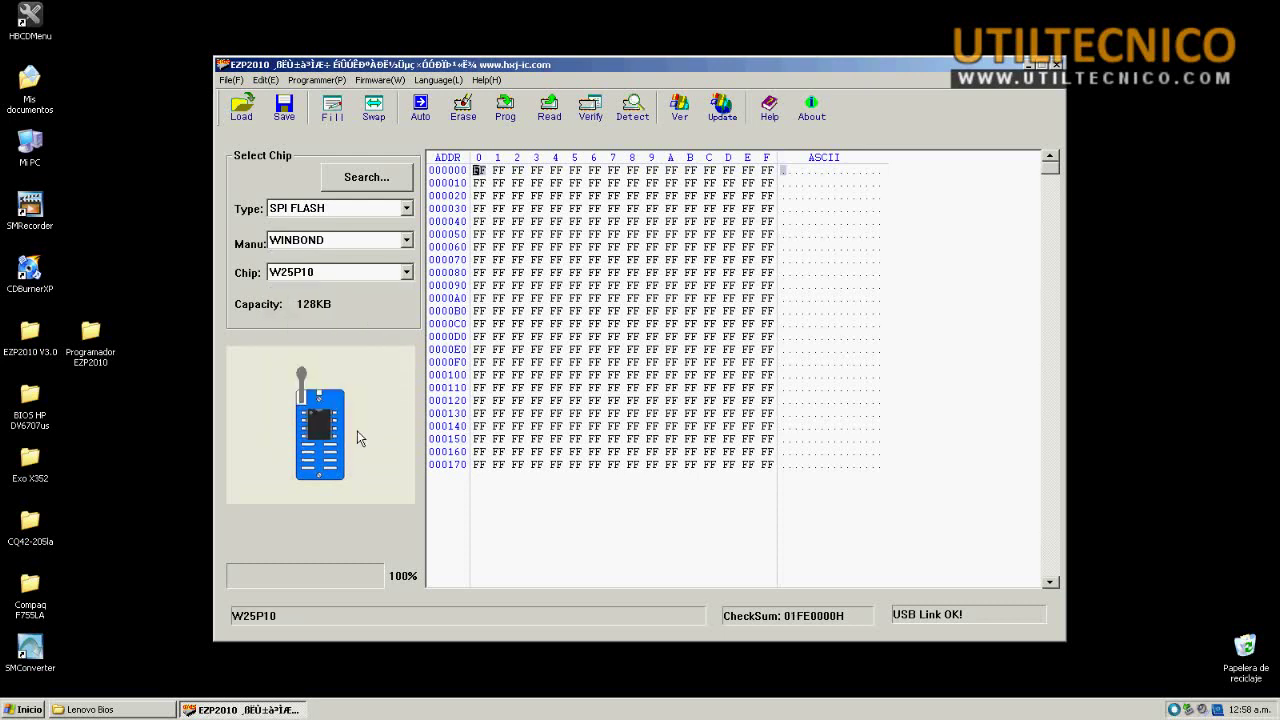
Step: Look through the available Winbond chip models and auto-detect the connected chip
left_click(407, 273)
left_click_drag(404, 323, 416, 294)
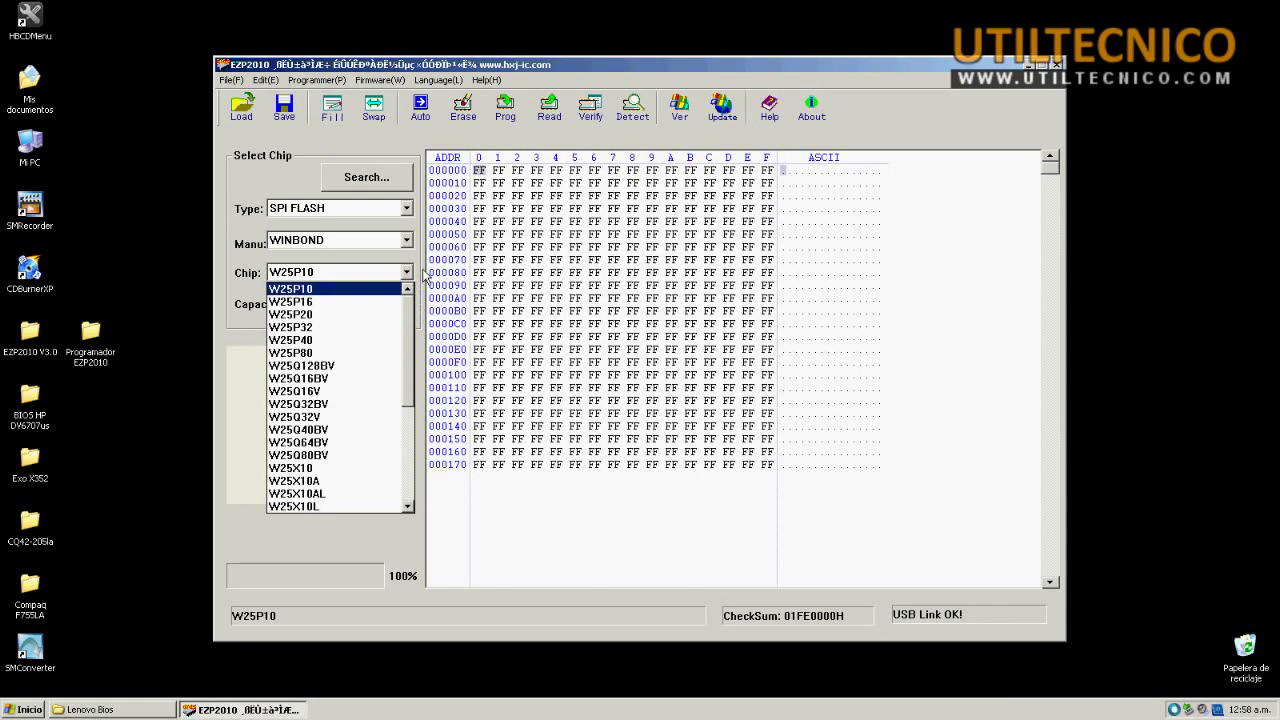
left_click(430, 281)
left_click(410, 274)
left_click(418, 283)
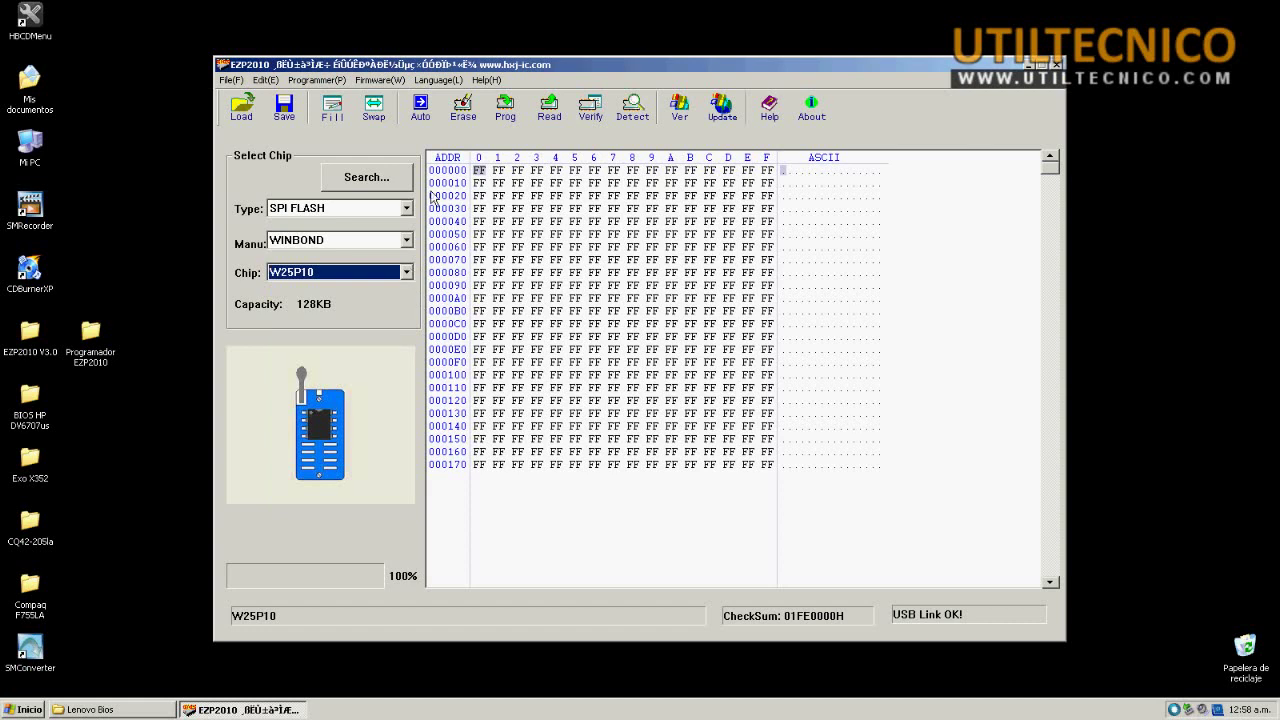
left_click(633, 108)
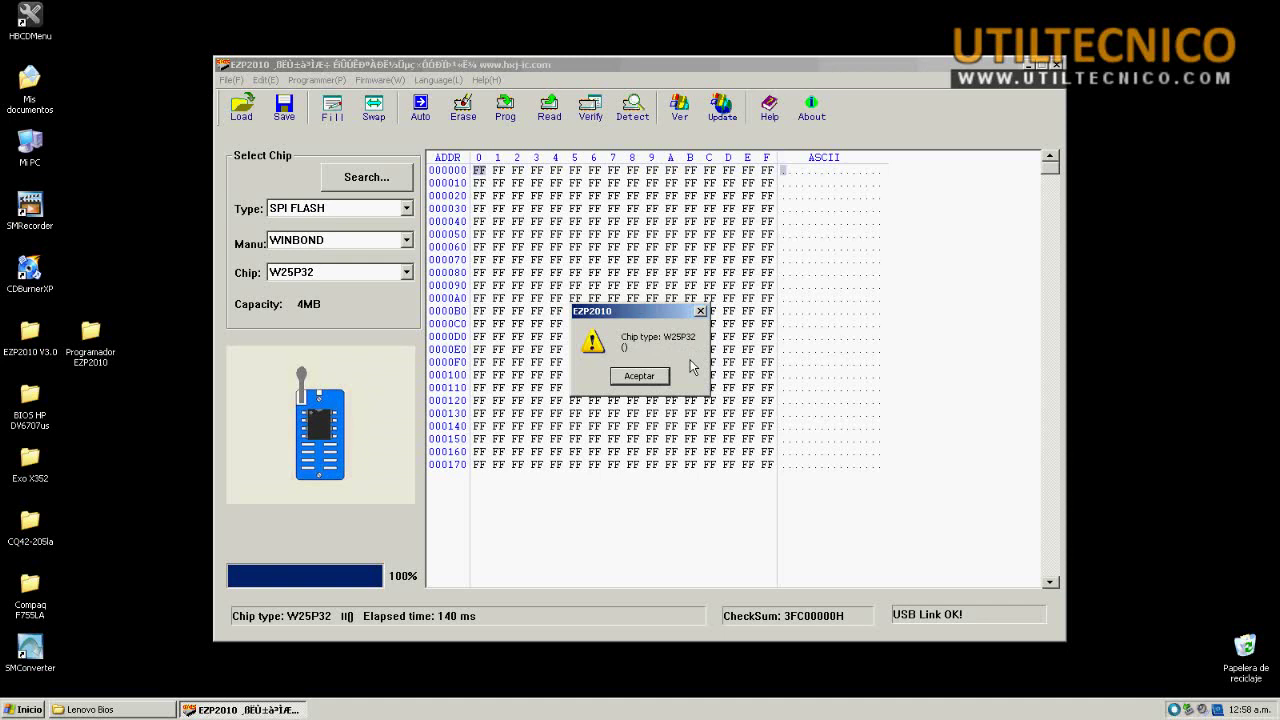
left_click(640, 376)
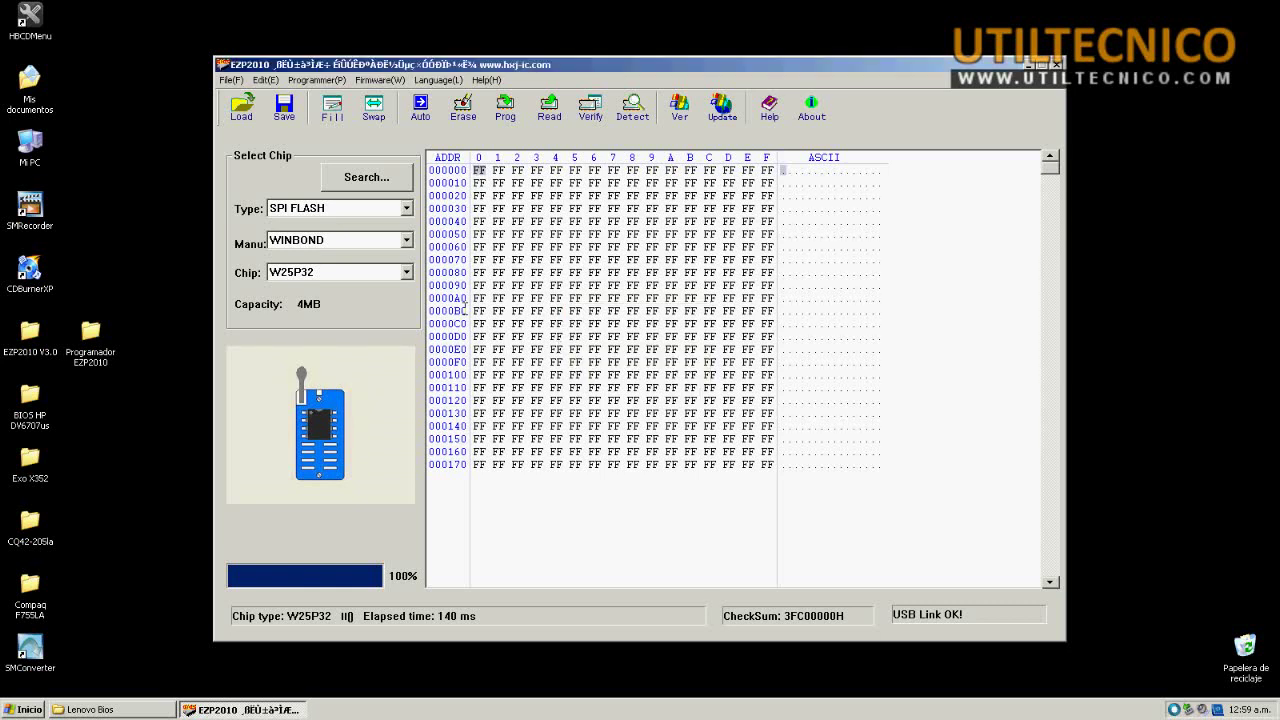
Step: Set the chip model to W25Q32BV, and read the chip's contents into the buffer
left_click(406, 272)
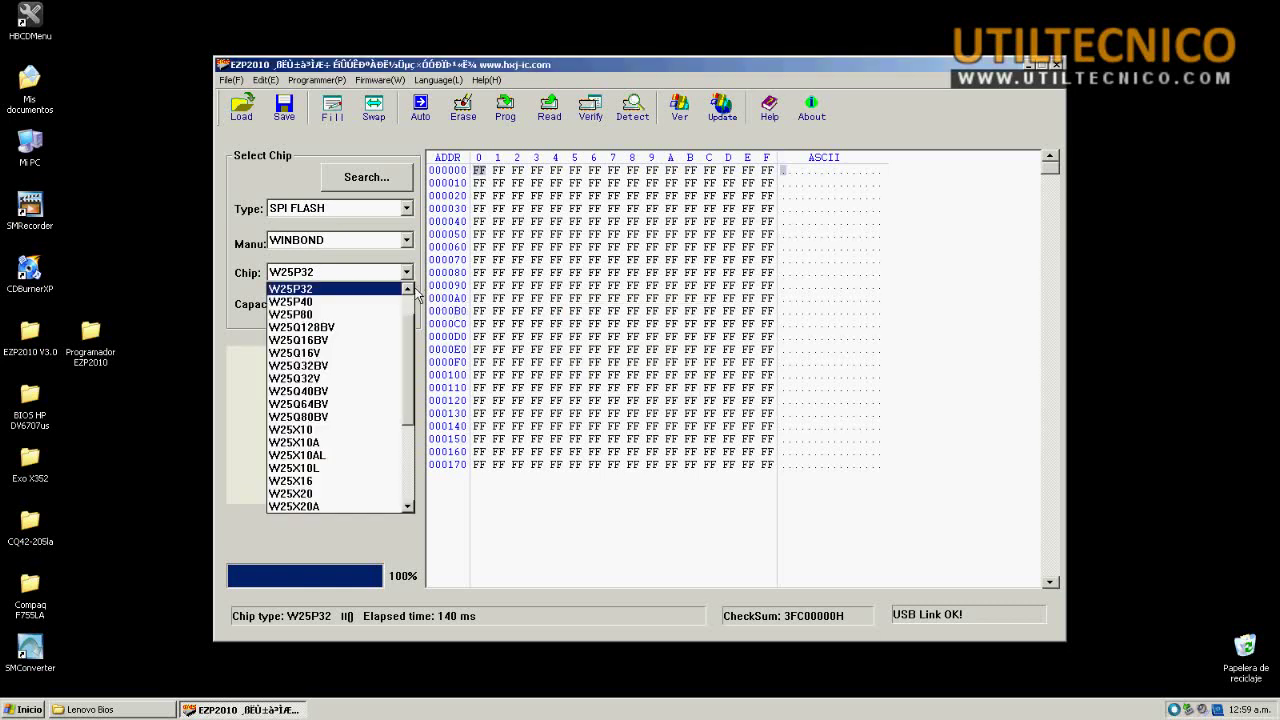
scroll(424, 303, "up", 2)
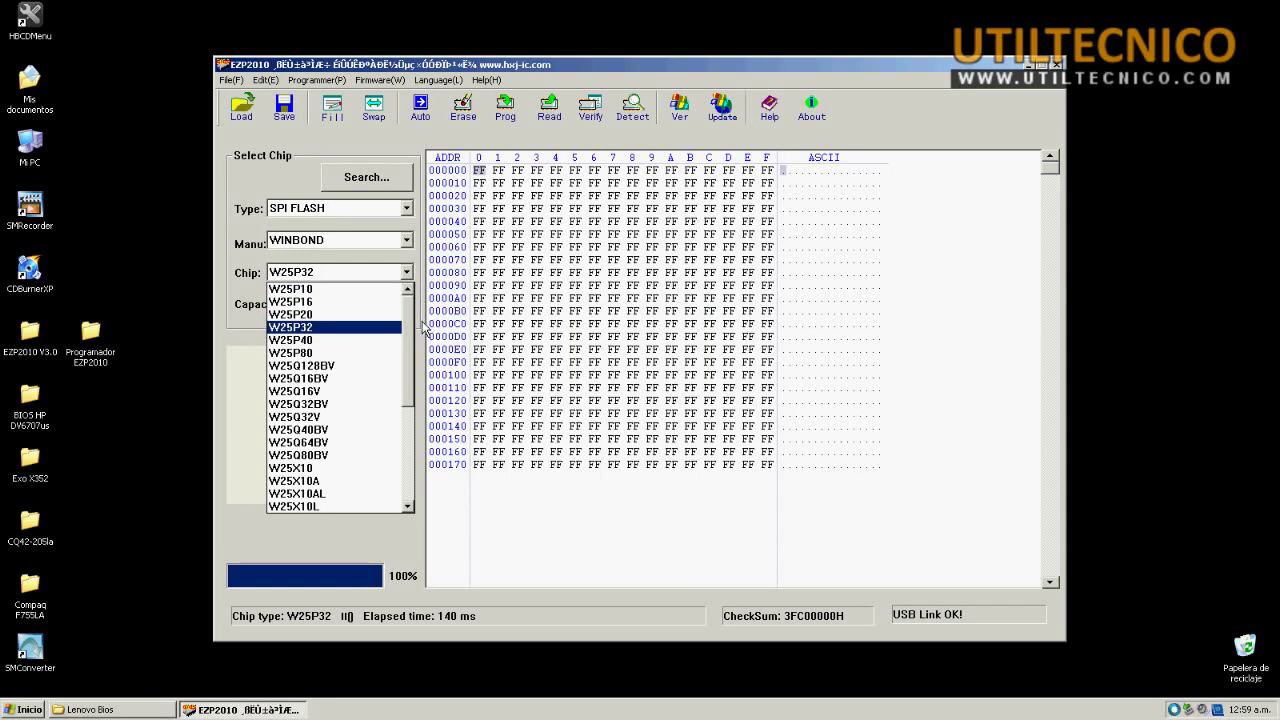
left_click(395, 404)
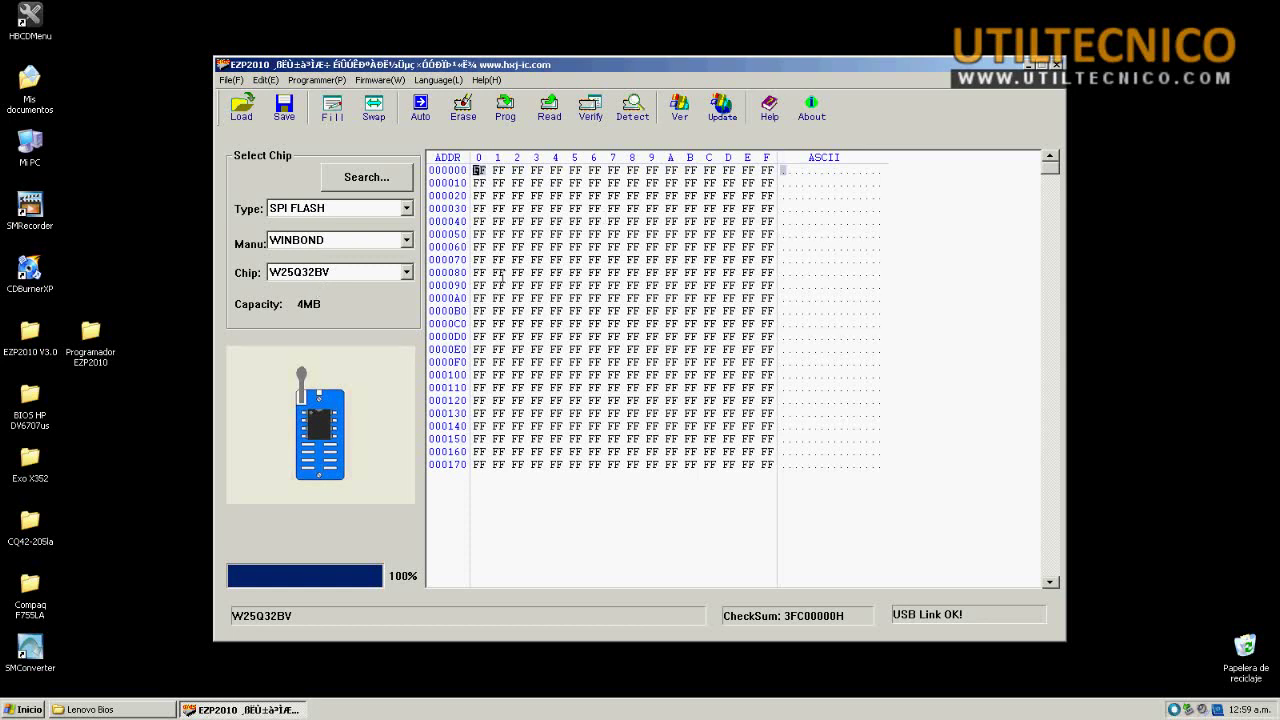
left_click(407, 276)
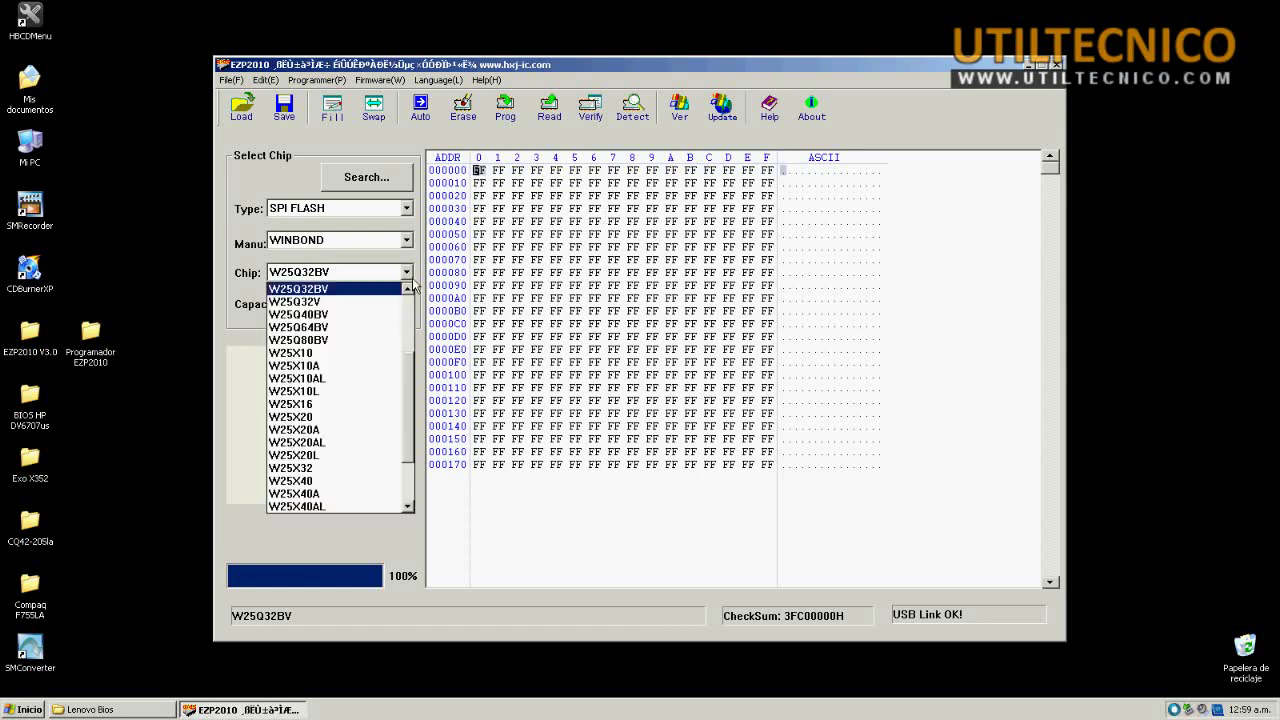
left_click(413, 285)
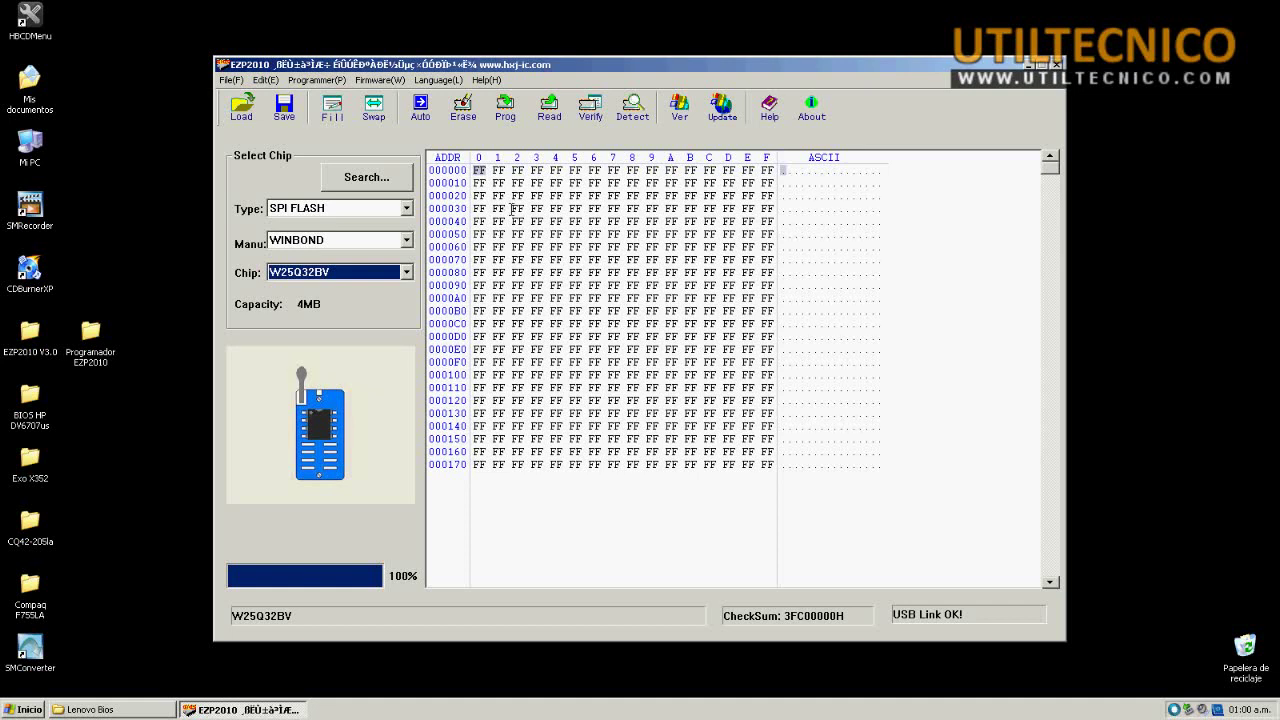
left_click(565, 114)
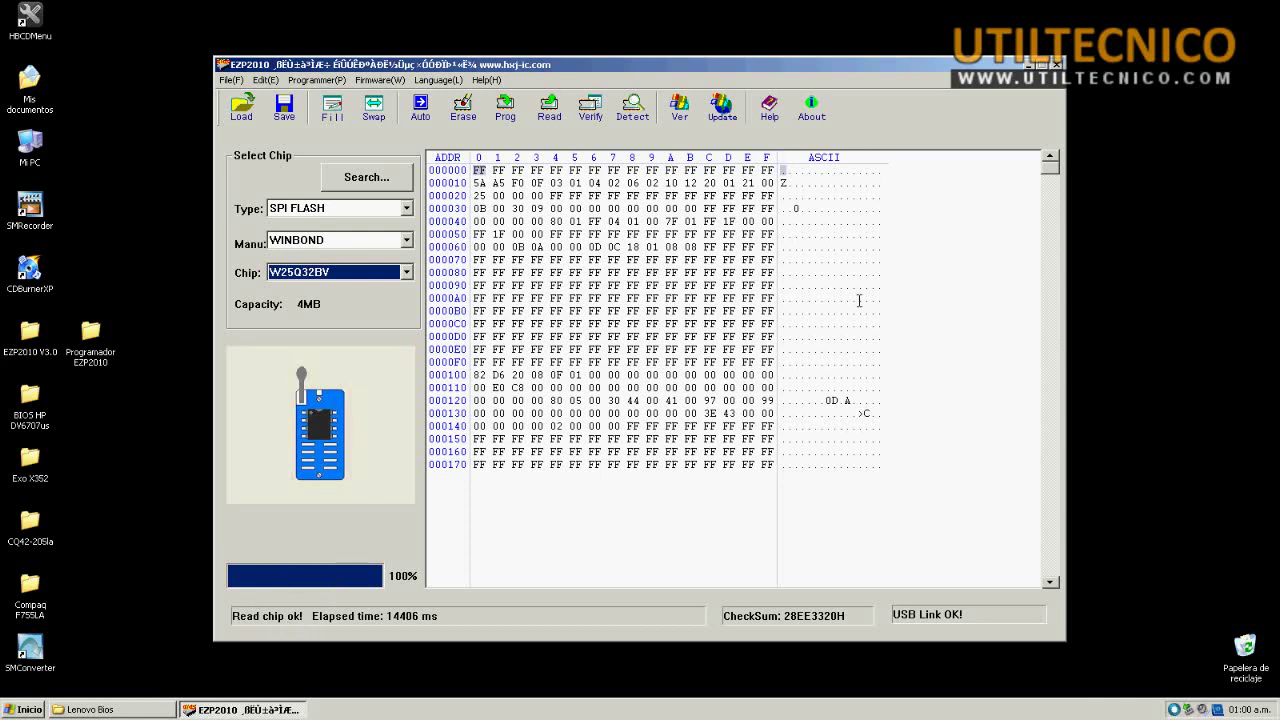
mouse_move(1050, 168)
left_mouse_down()
mouse_move(1050, 345)
mouse_move(1058, 176)
mouse_move(1071, 257)
mouse_move(1070, 521)
mouse_move(1104, 344)
mouse_move(1082, 152)
mouse_move(1082, 415)
mouse_move(1070, 155)
left_mouse_up()
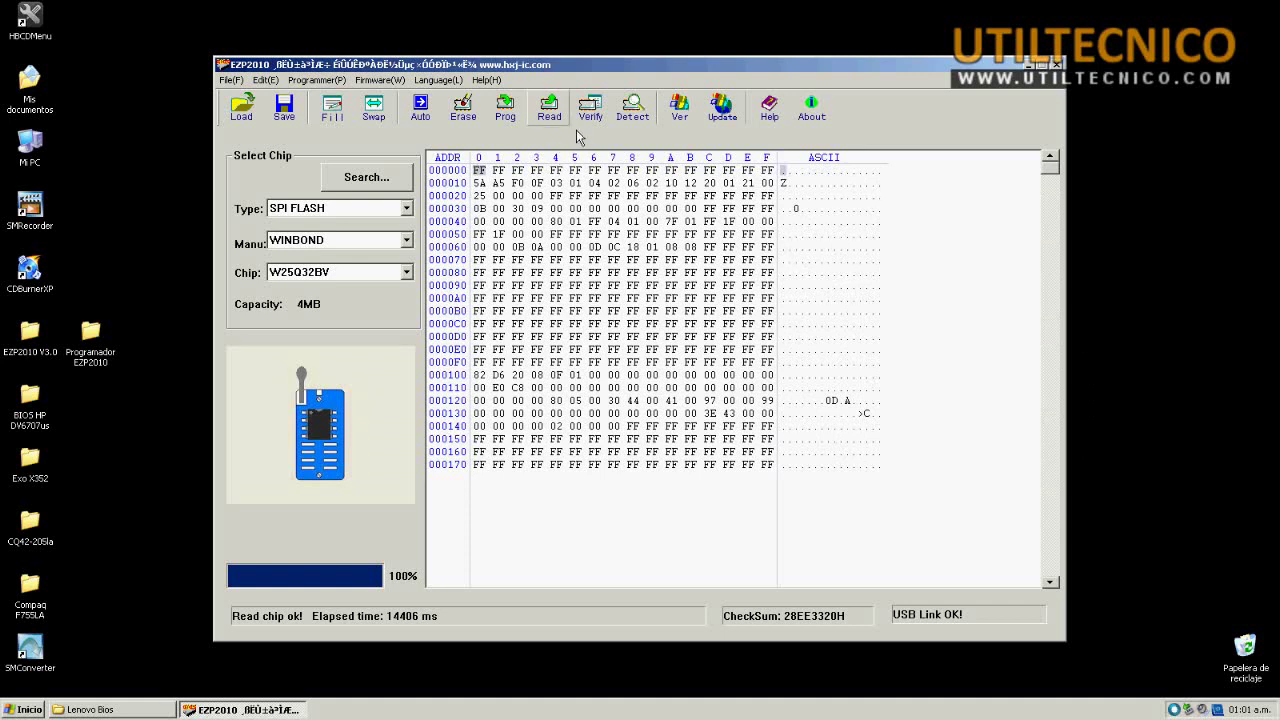
Step: Save the read data as a bin file named u6 in the original folder inside Lenovo Bios
left_click(285, 110)
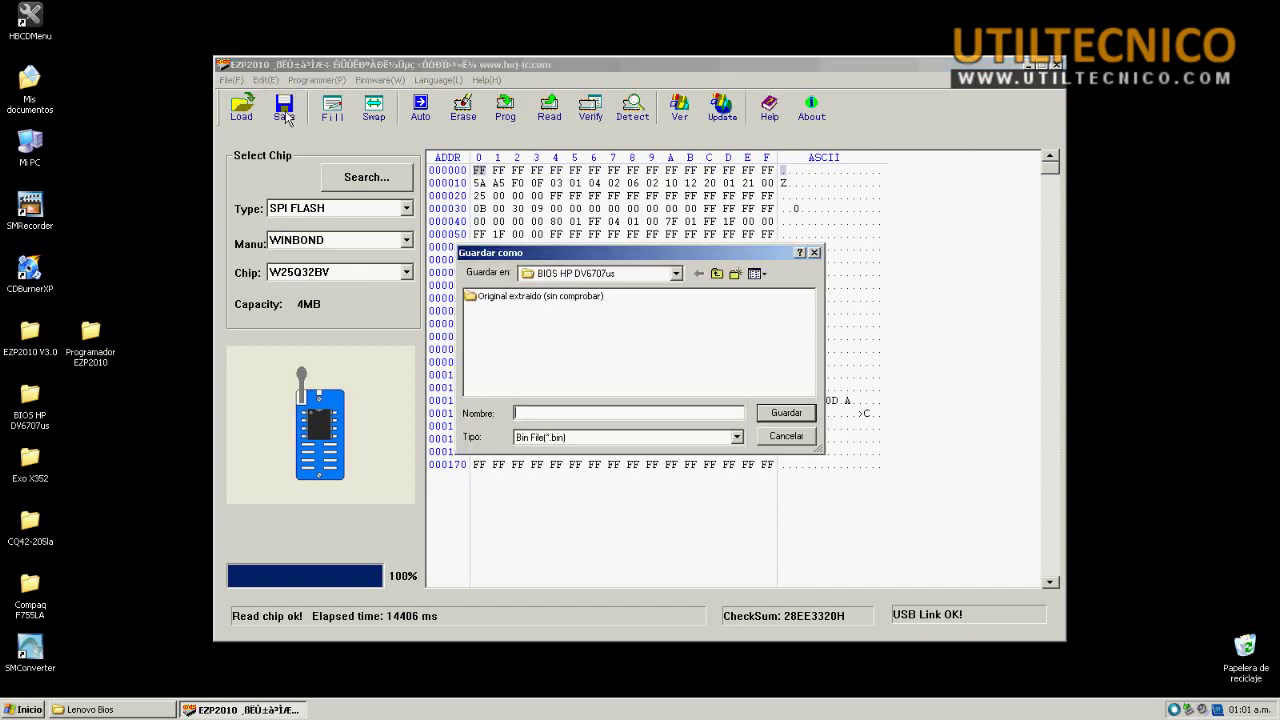
left_click(676, 273)
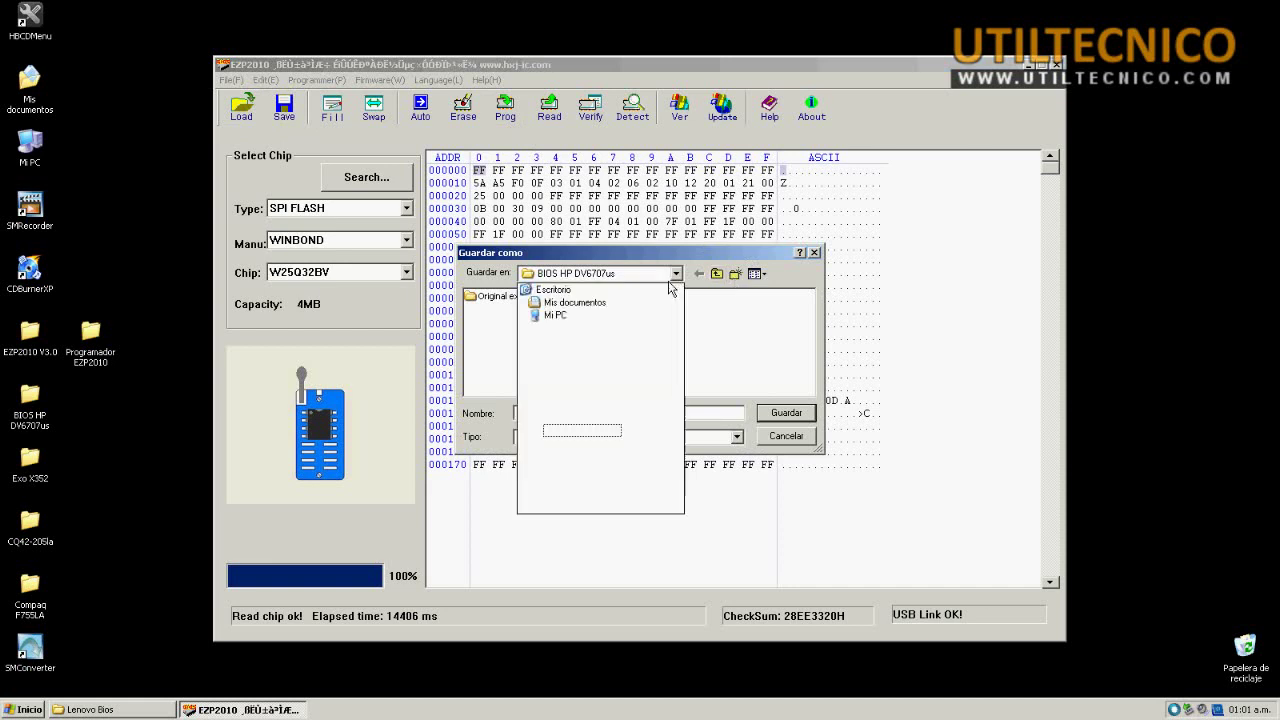
key("Return")
left_click(622, 326)
double_click(622, 326)
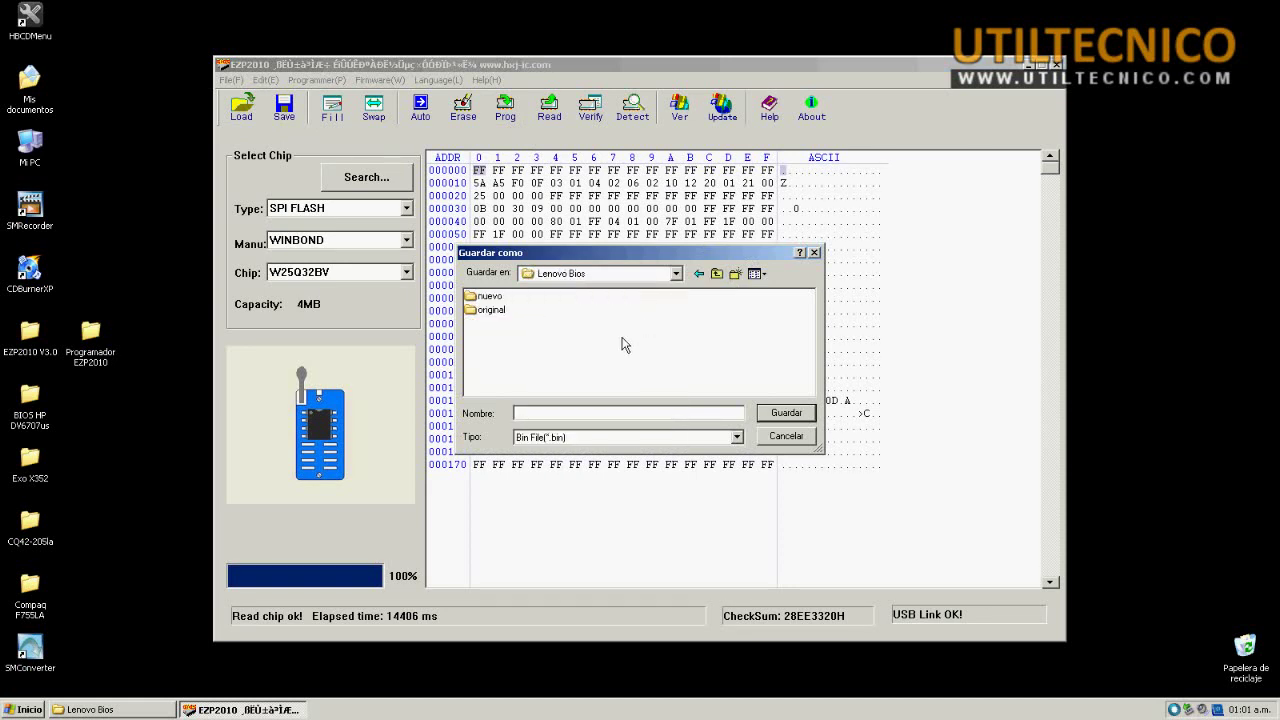
double_click(491, 310)
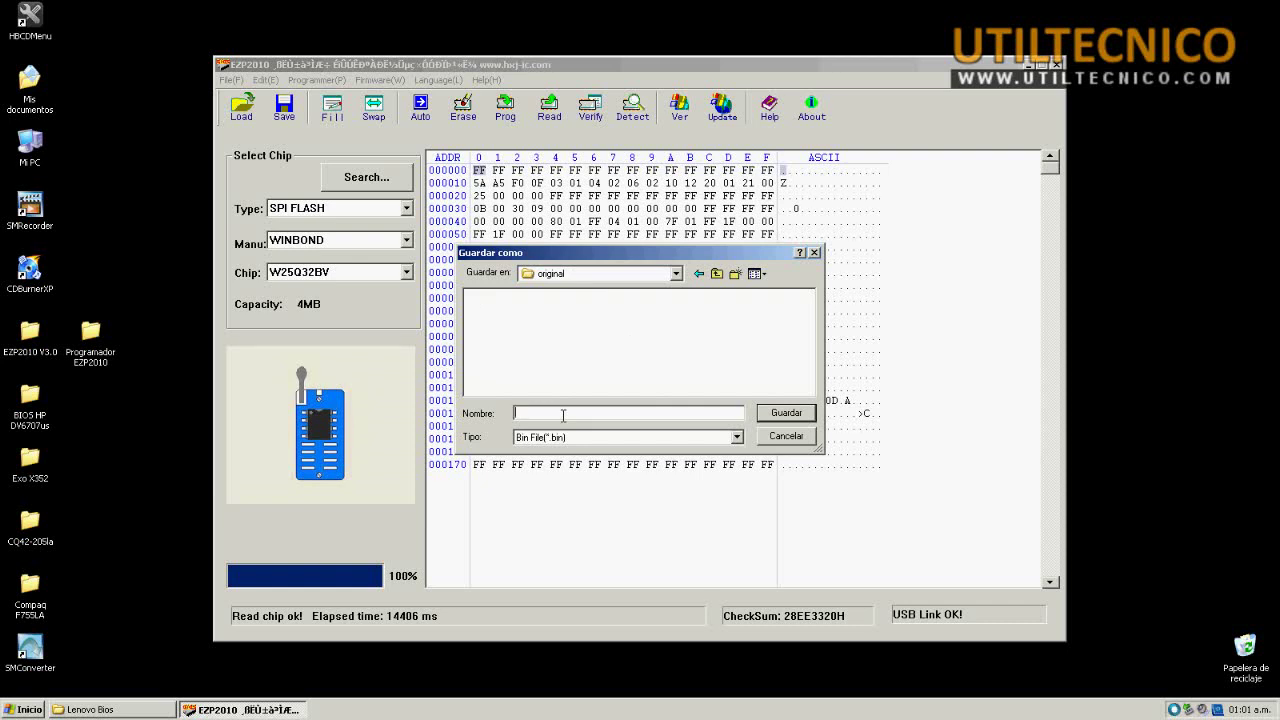
type("u6")
left_click(790, 416)
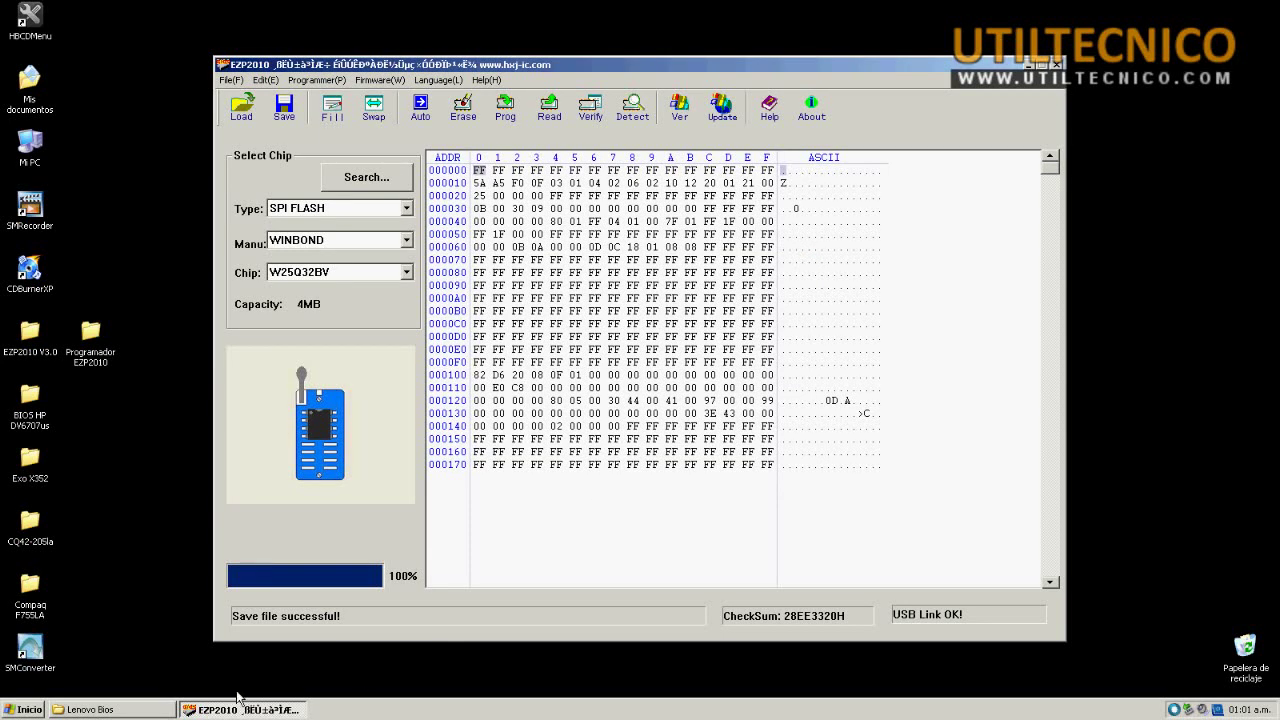
Step: Switch to the Lenovo Bios folder window and check the files in nuevo and original, viewing the original folder in the Detalles view
left_click(172, 708)
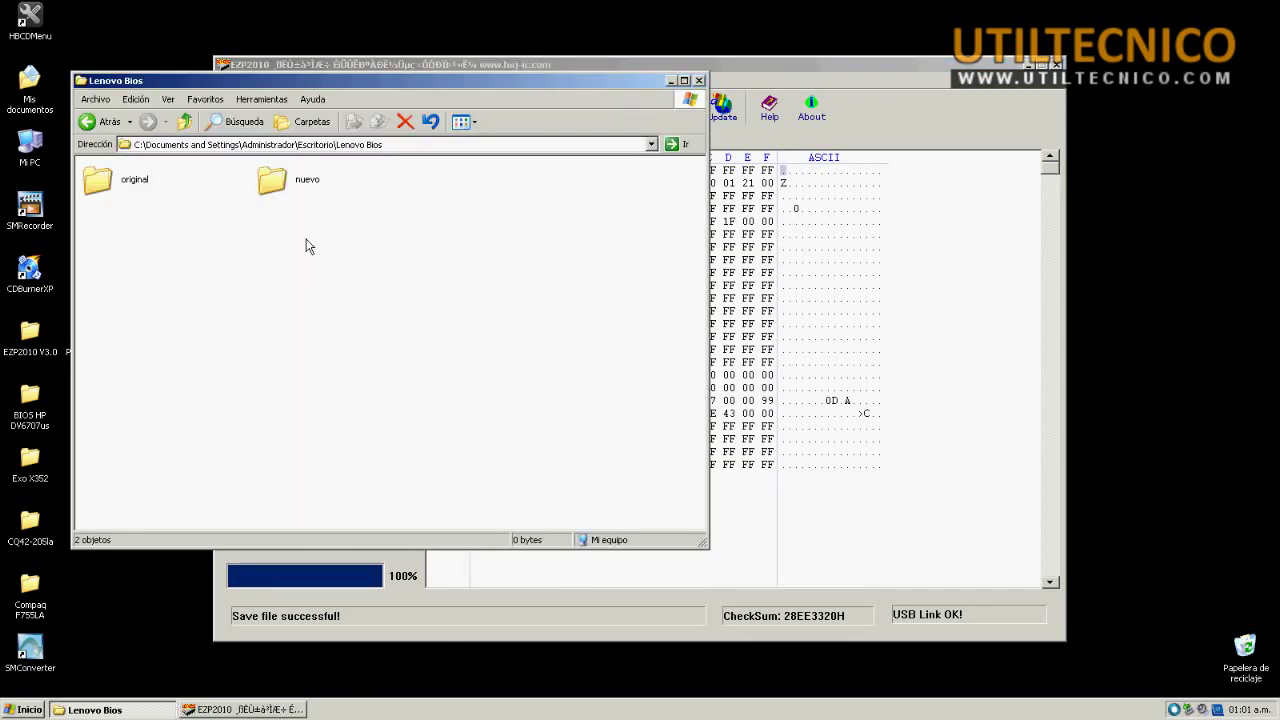
double_click(302, 180)
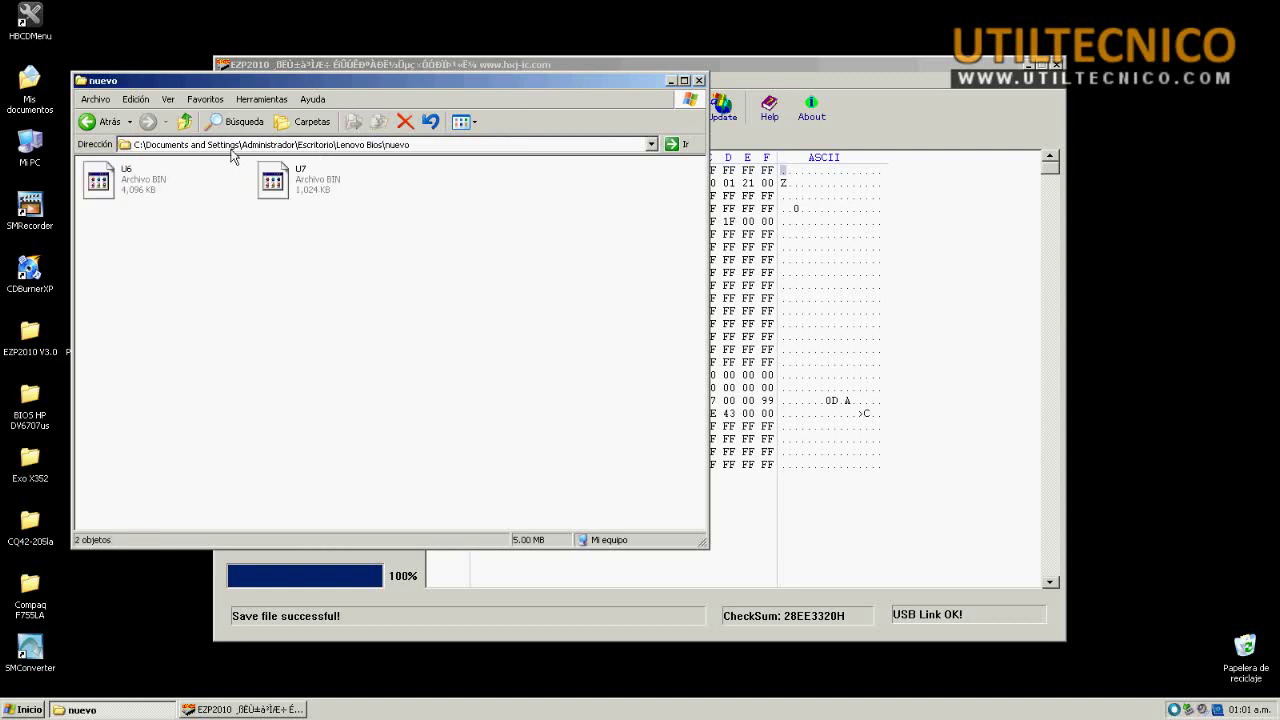
left_click(184, 121)
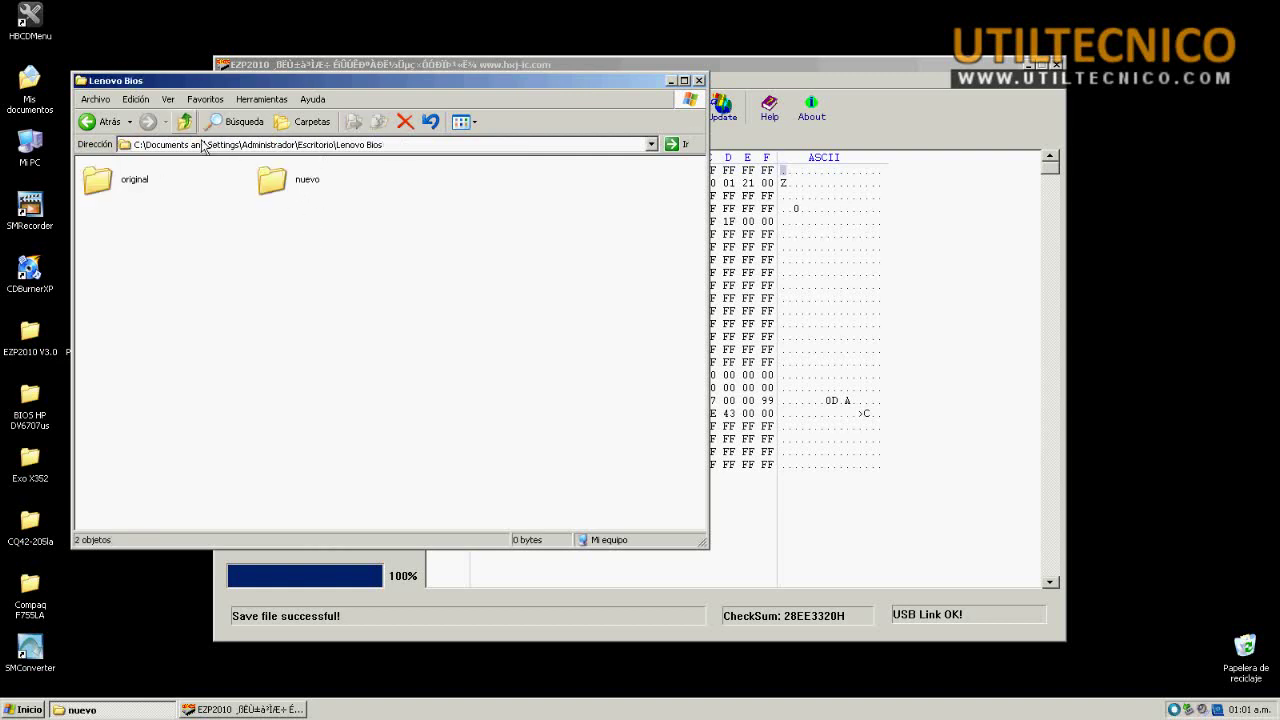
double_click(134, 182)
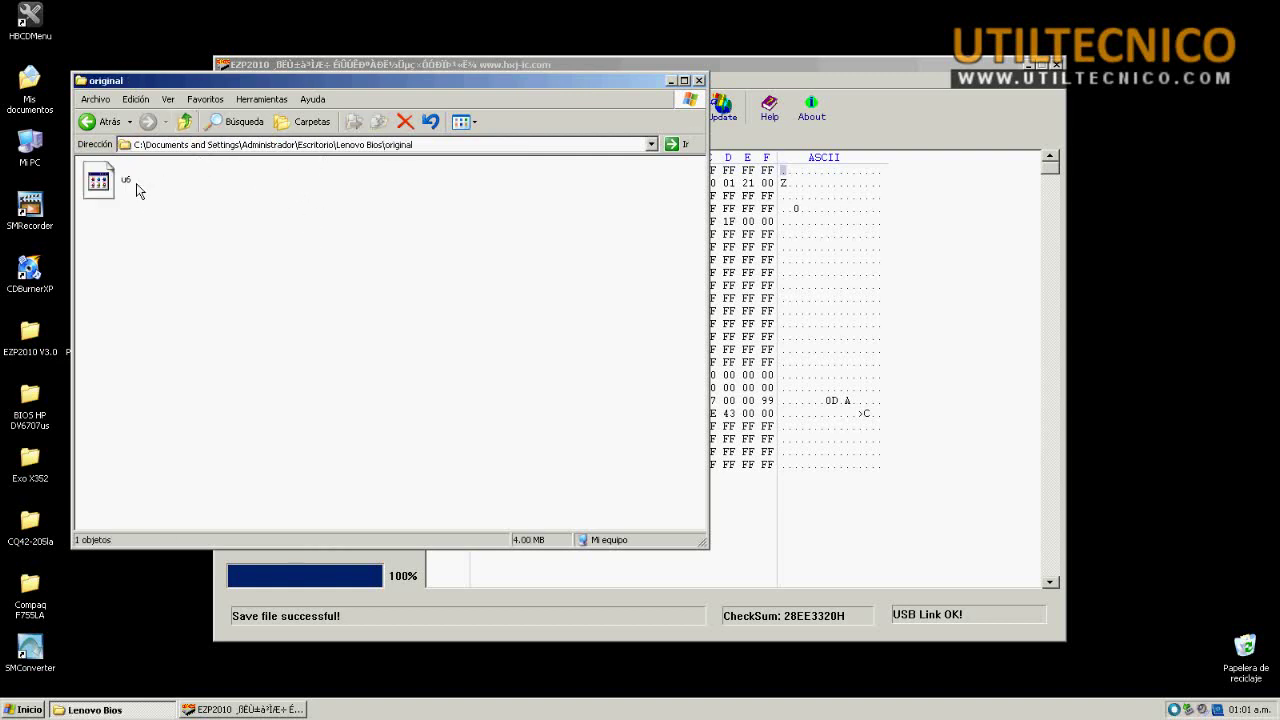
left_click(463, 121)
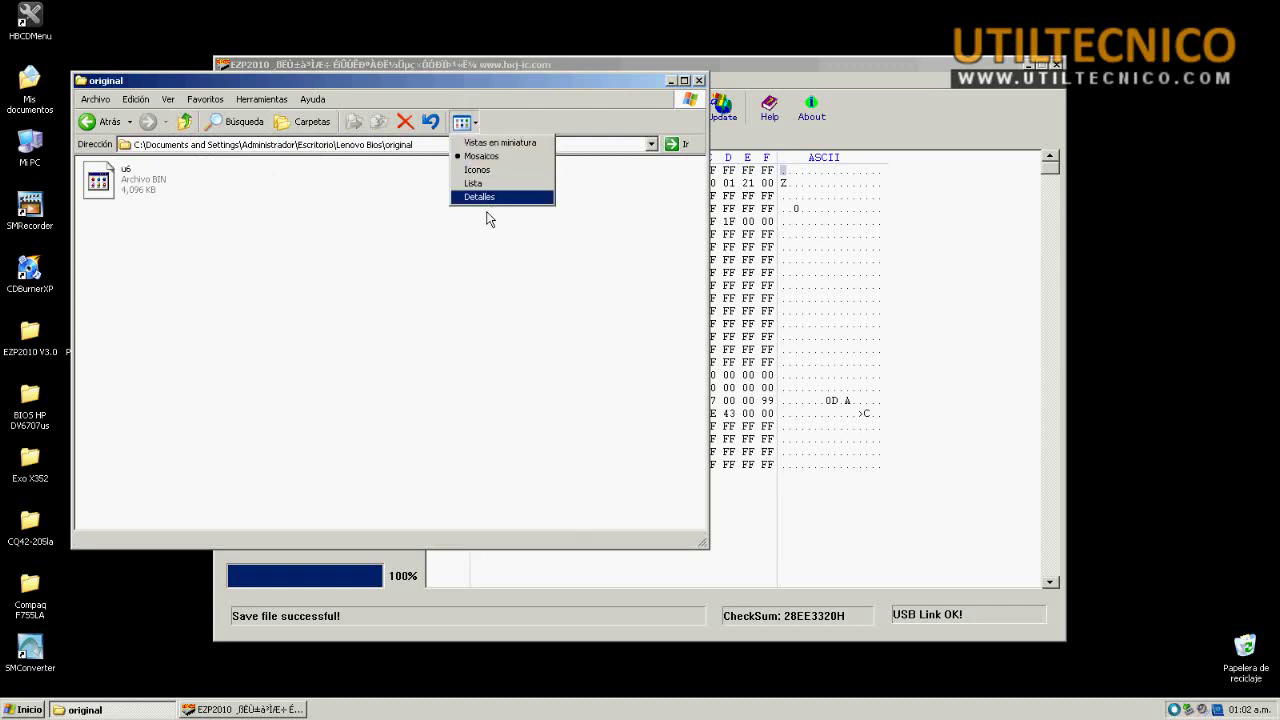
left_click(490, 199)
left_click_drag(307, 80, 430, 105)
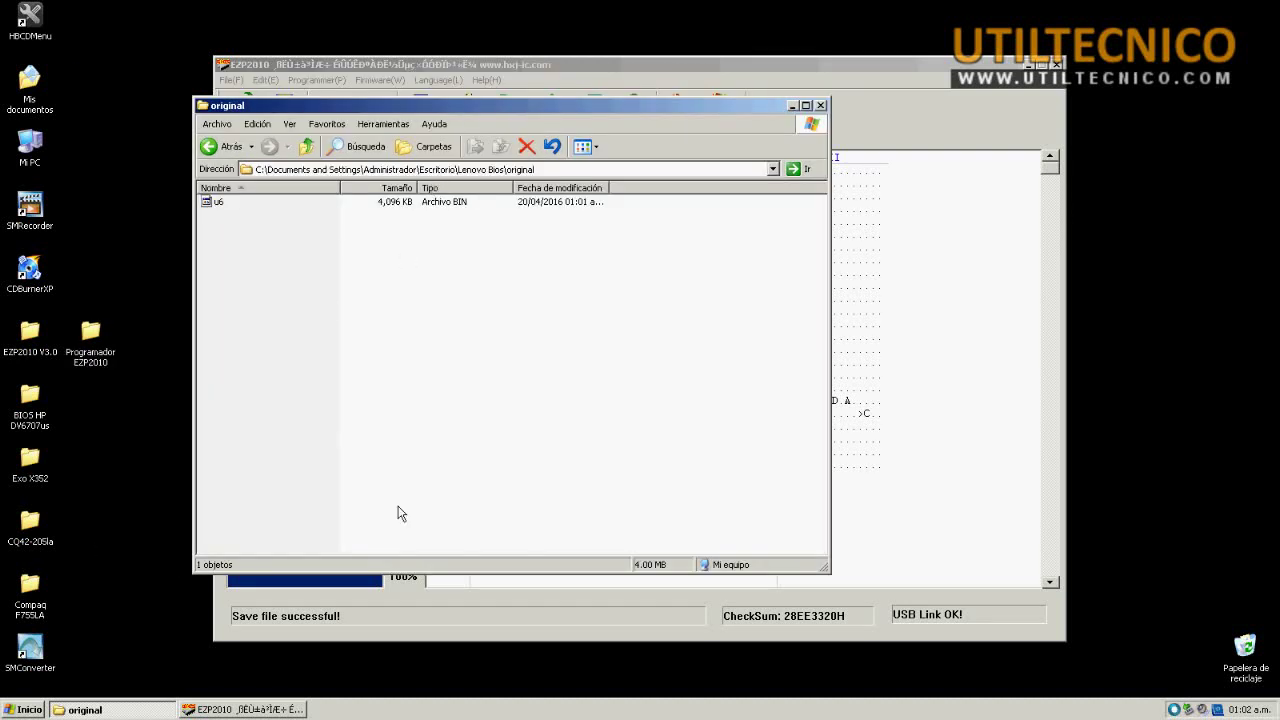
left_click(791, 105)
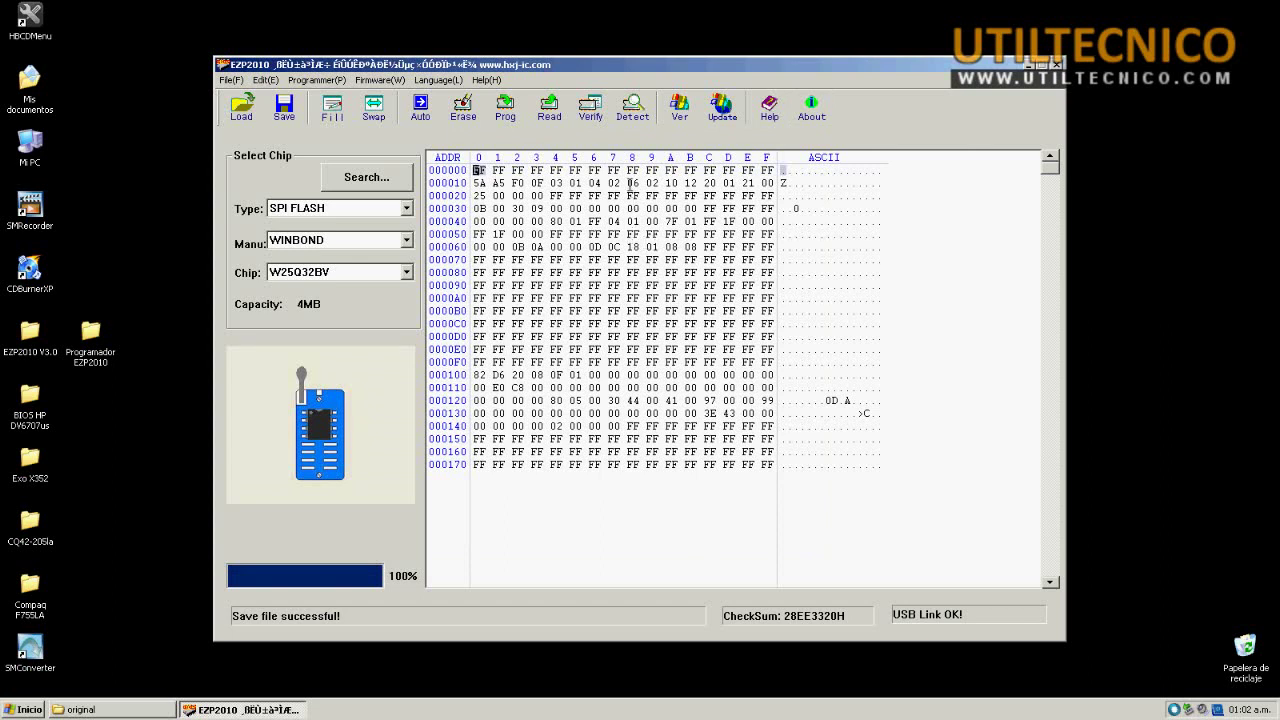
Step: Erase the W25Q32BV chip and read it back to check whether it is blank
left_click(462, 110)
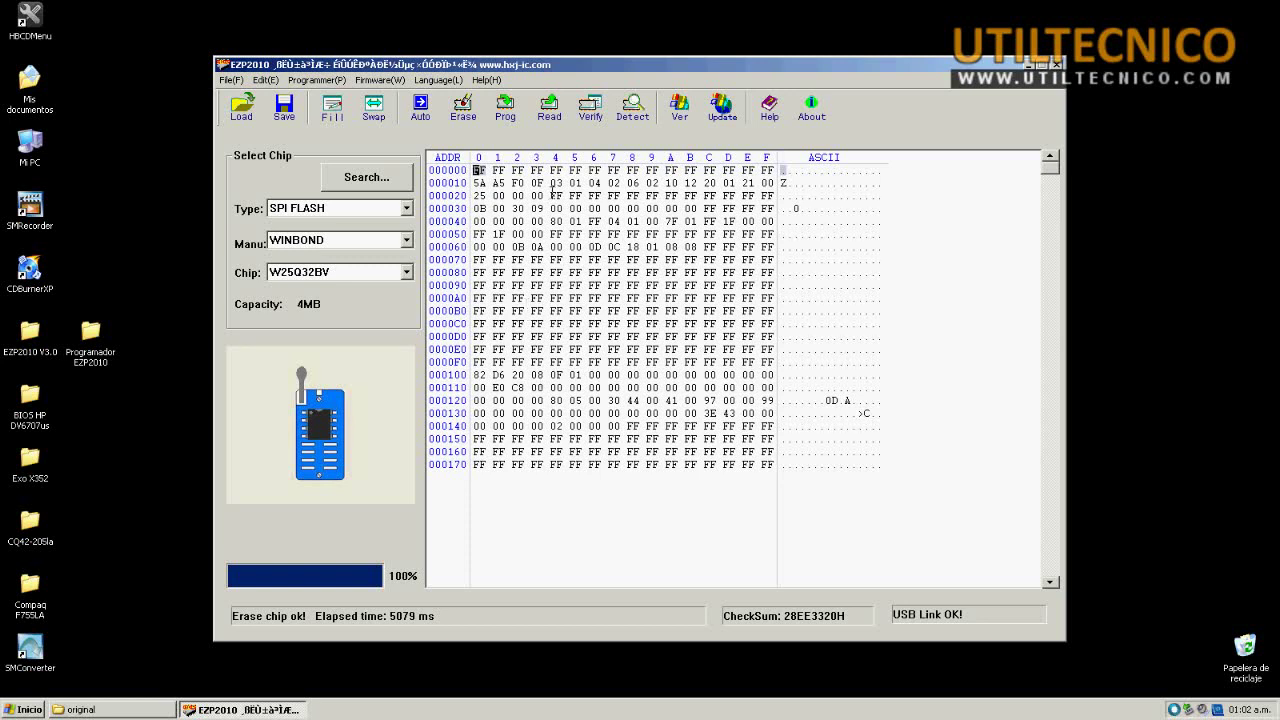
left_click(560, 122)
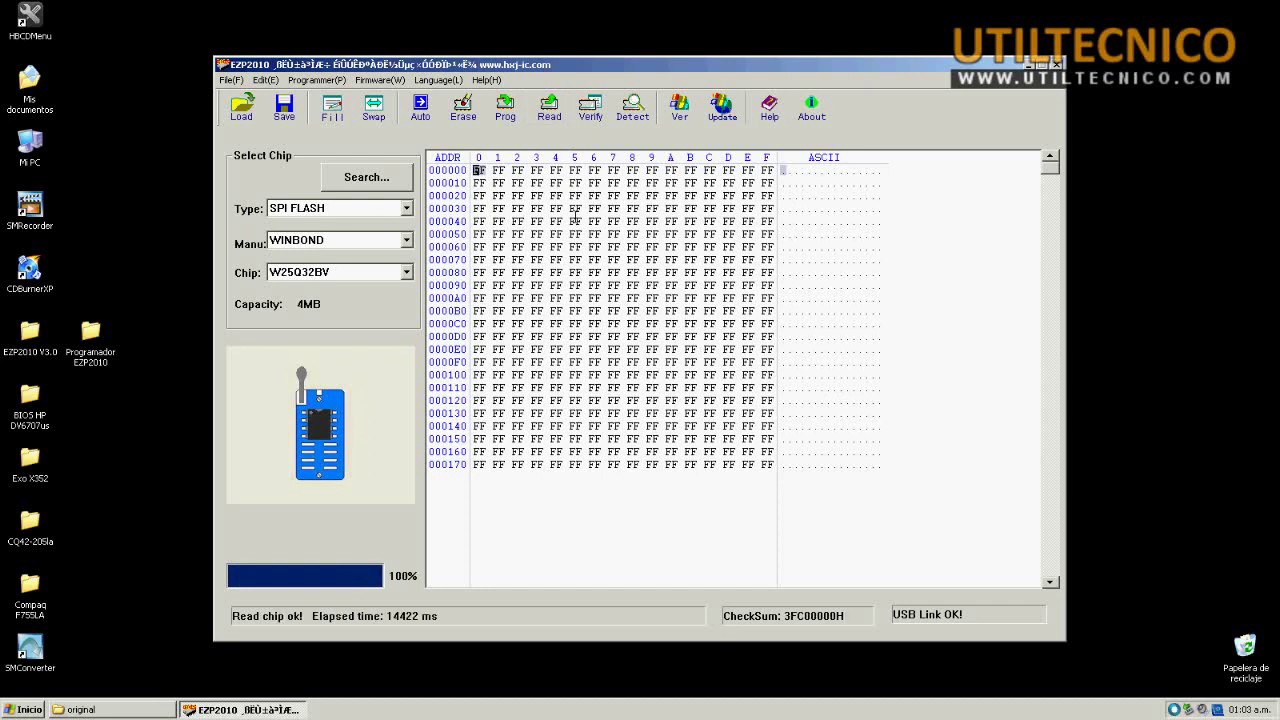
left_click_drag(1050, 166, 613, 208)
left_click(613, 208)
Step: Load the U6 file from the nuevo folder inside Lenovo Bios into the buffer
left_click(251, 120)
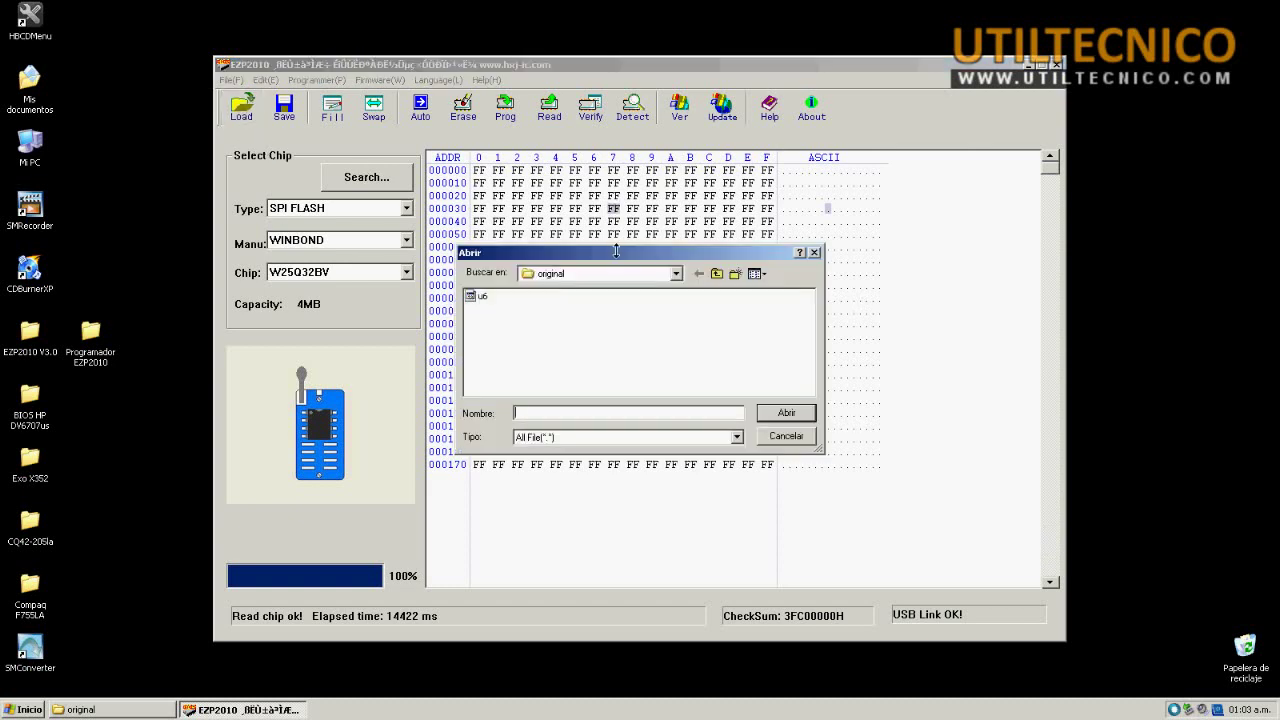
left_click(725, 276)
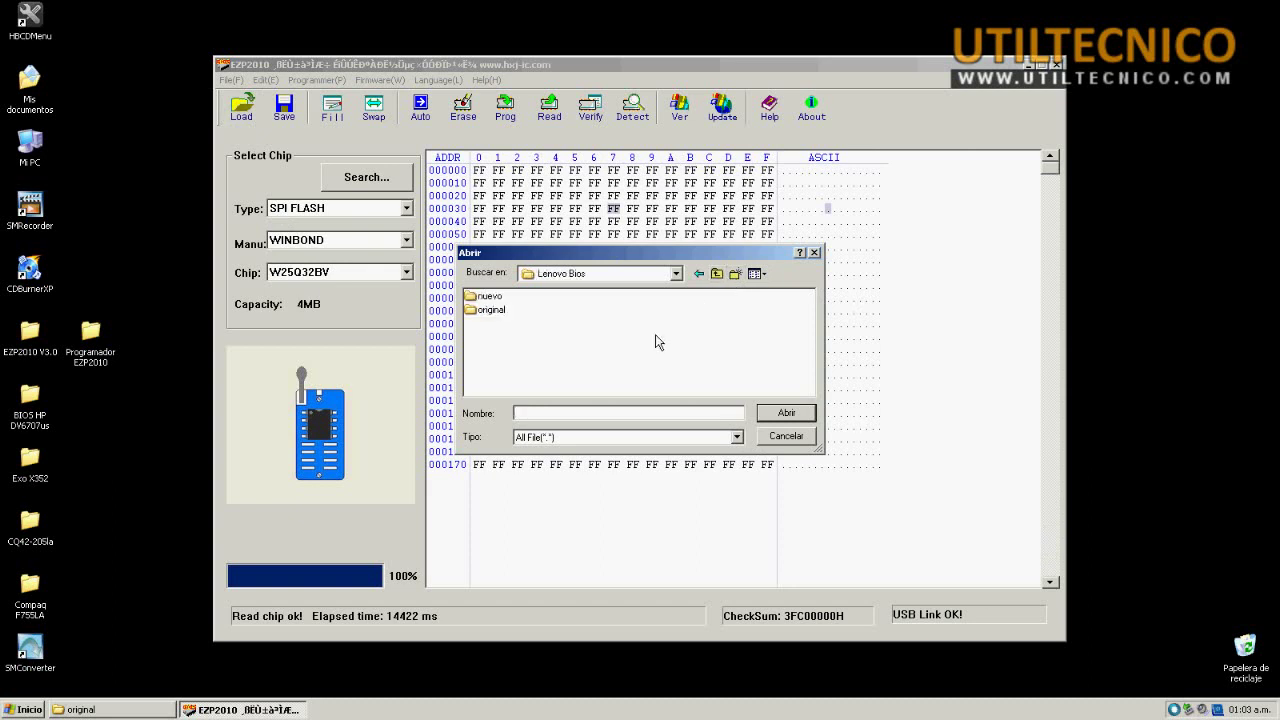
double_click(494, 298)
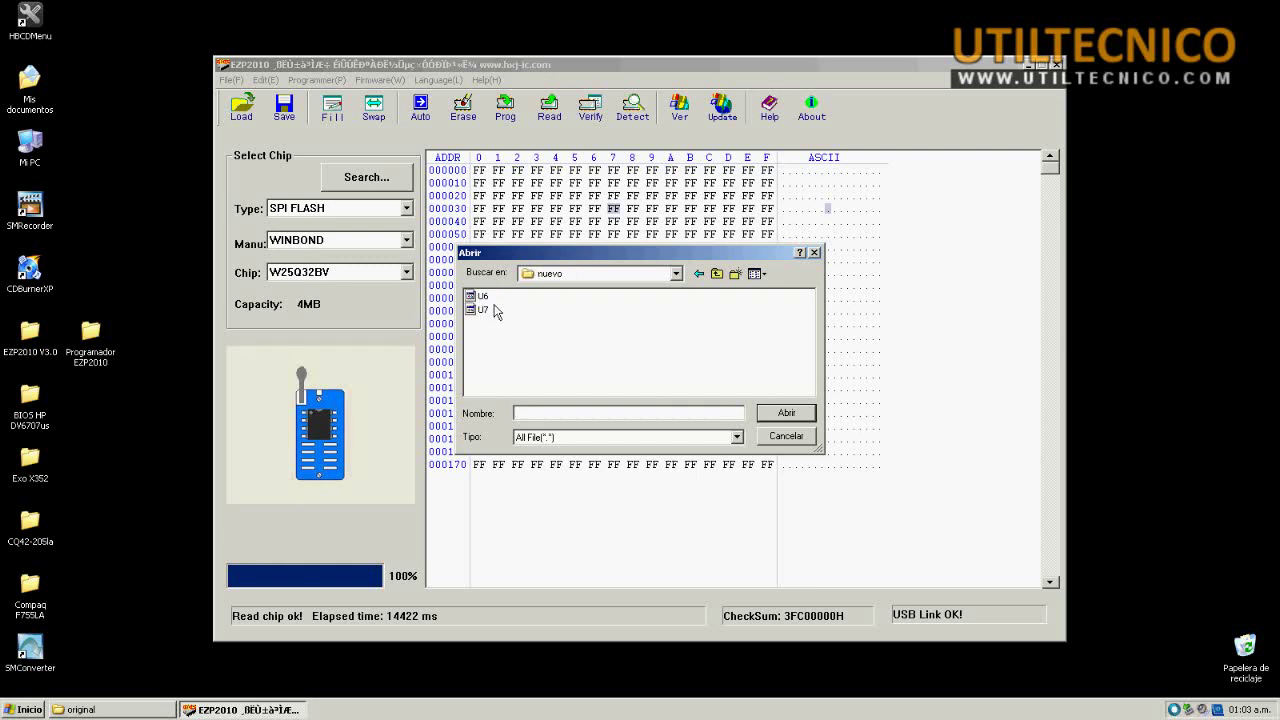
left_click_drag(540, 258, 548, 268)
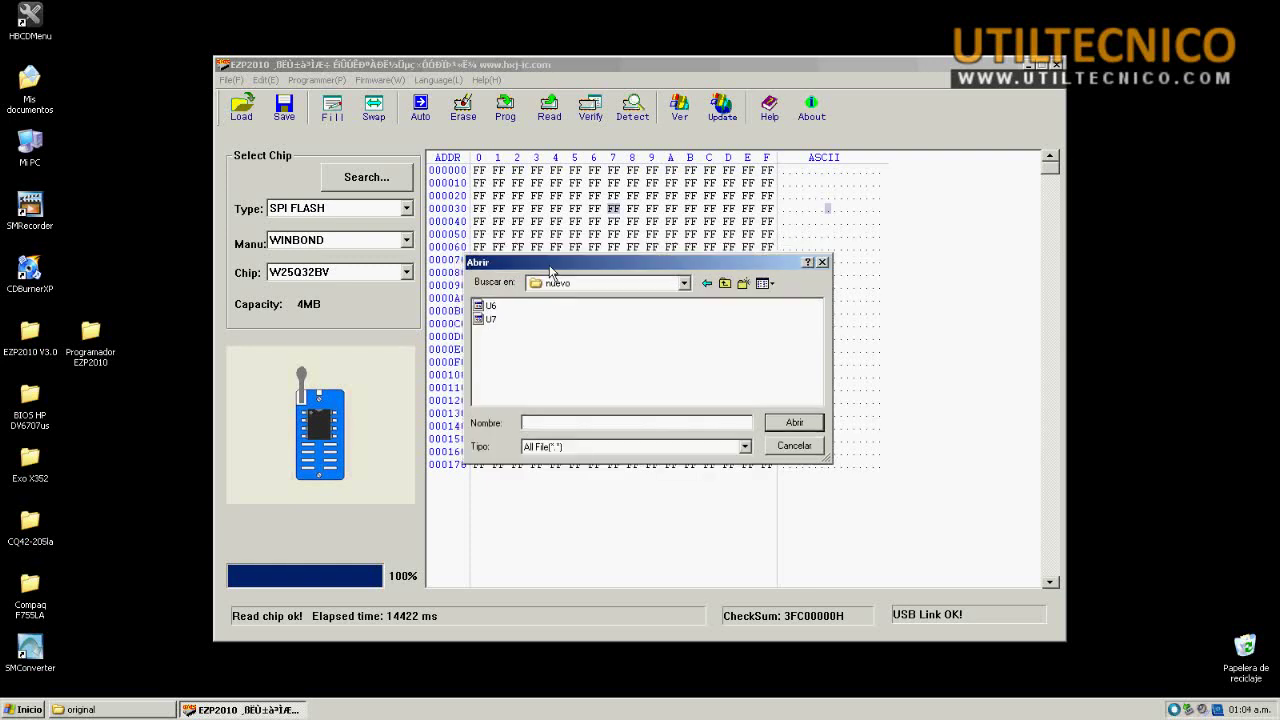
left_click(724, 283)
double_click(492, 318)
left_click(724, 284)
double_click(505, 308)
left_click(500, 310)
double_click(501, 310)
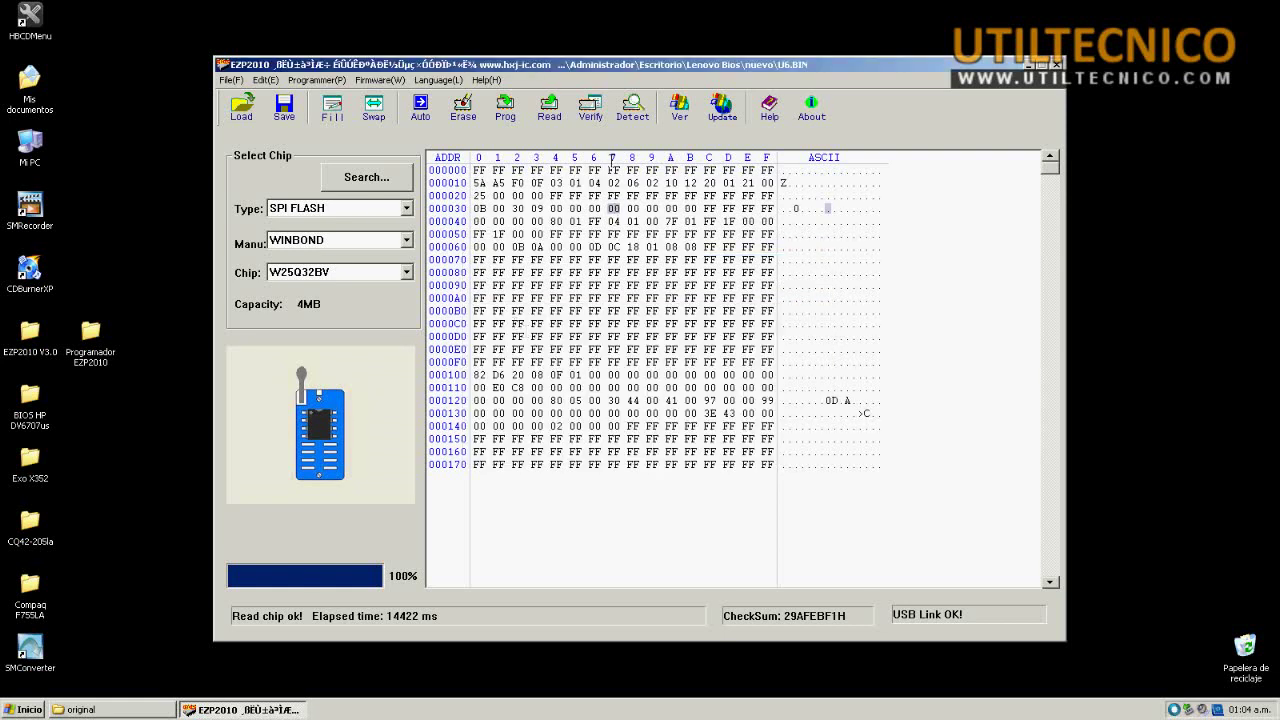
Step: Program the loaded U6.BIN data onto the chip and verify it before closing the programmer
left_click(511, 121)
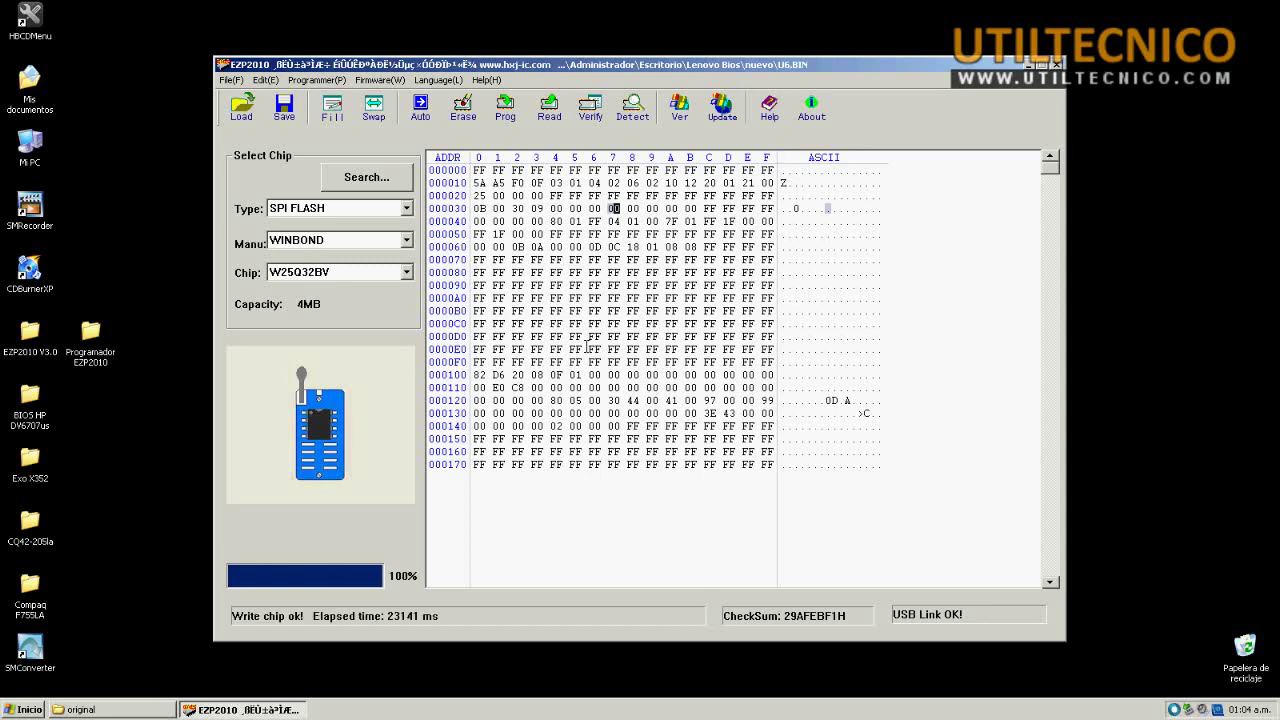
left_click(590, 108)
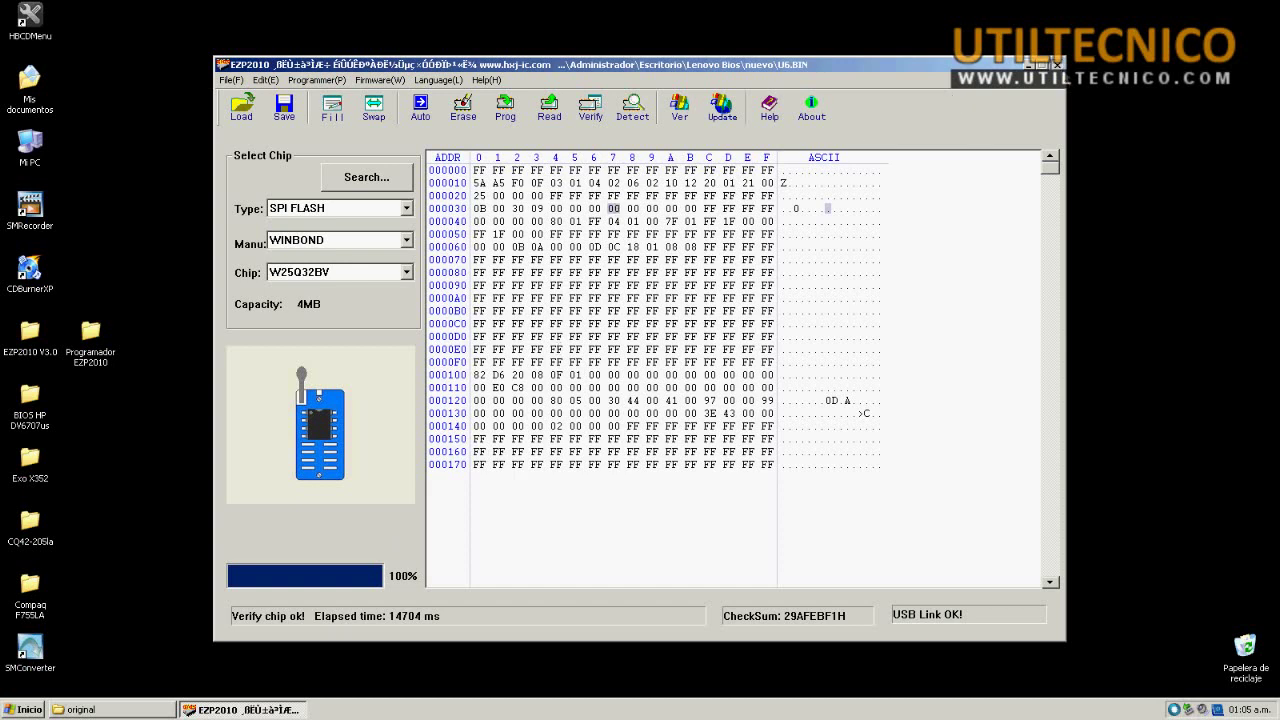
left_click(1057, 64)
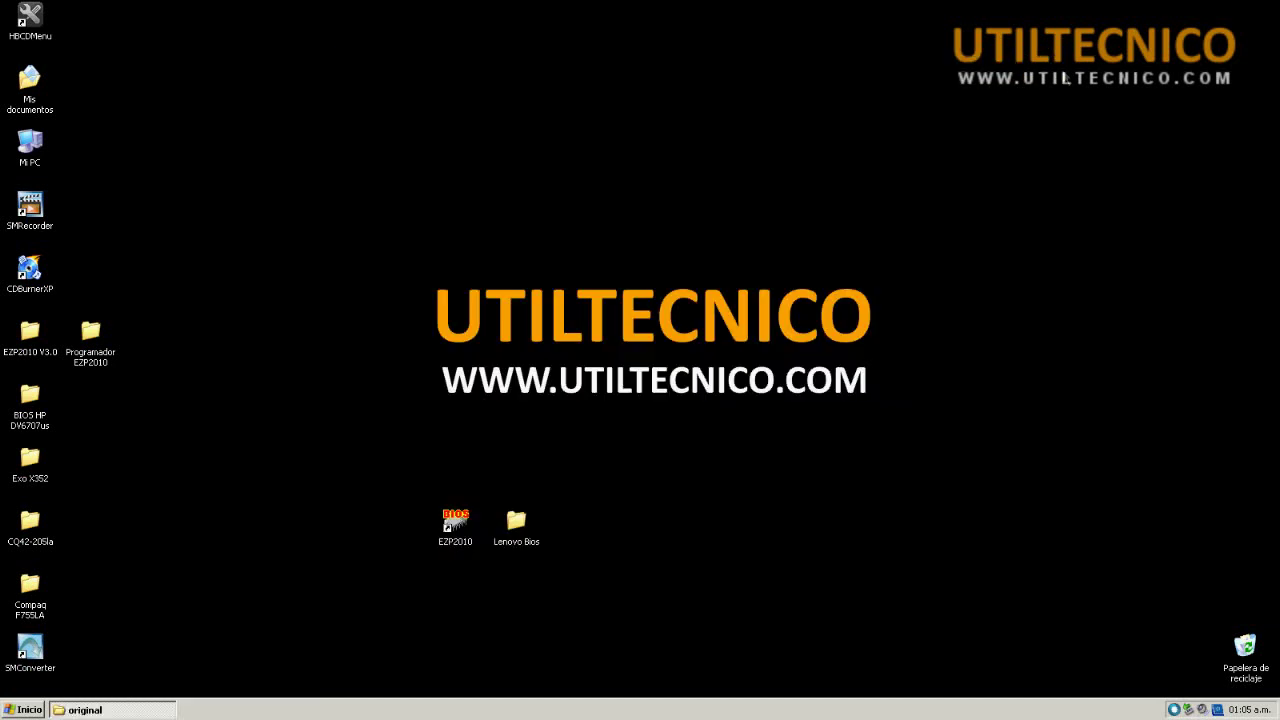